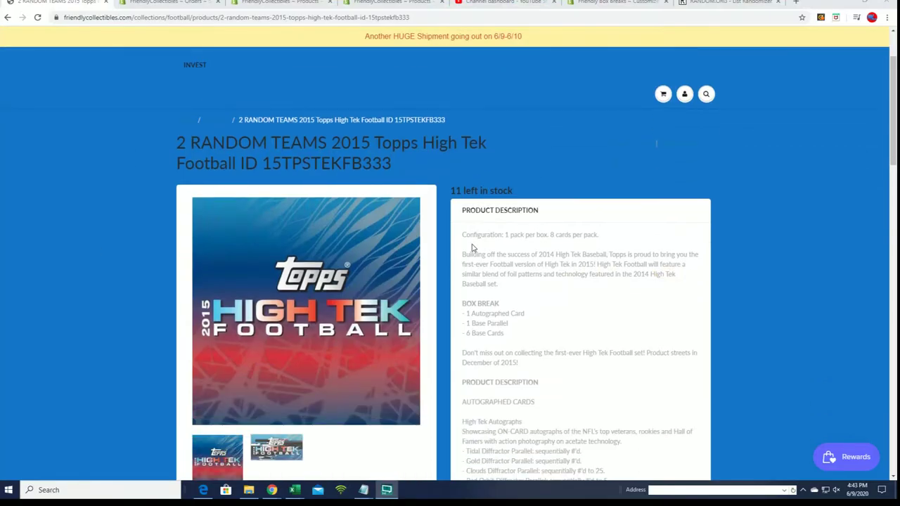
Look over the High Tek product page and highlight the product's price
scroll(526, 300, down, 4)
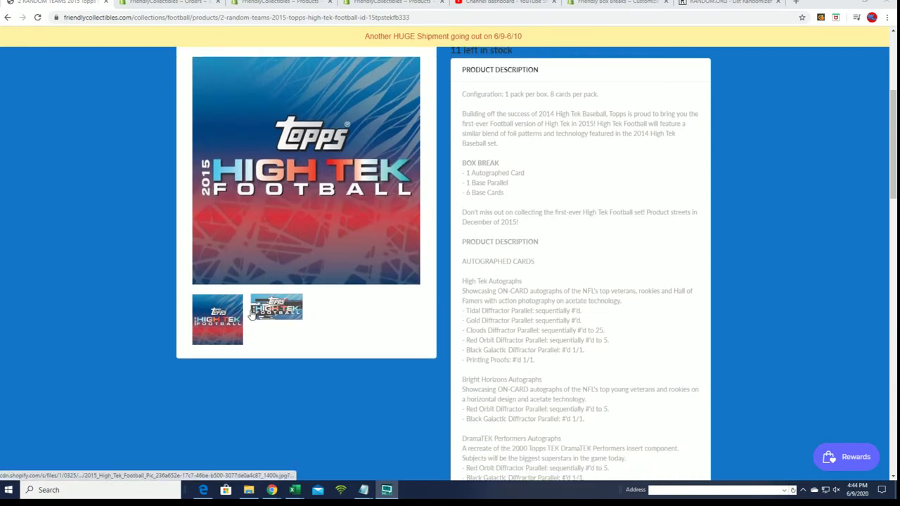
scroll(432, 313, down, 1)
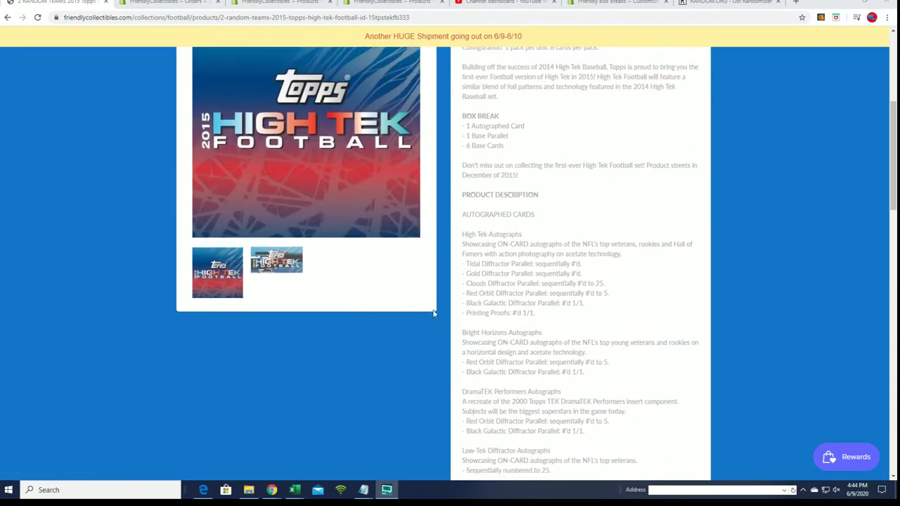
scroll(438, 315, up, 3)
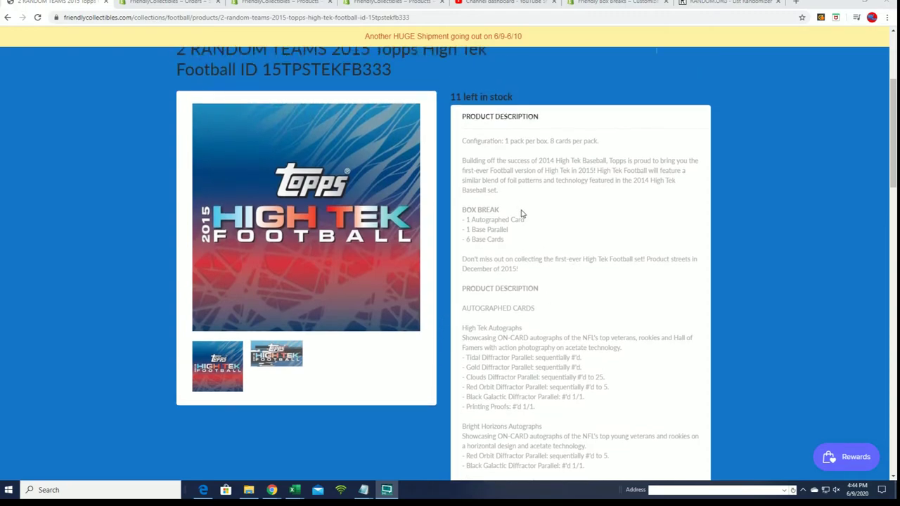
scroll(520, 203, up, 3)
scroll(531, 232, down, 11)
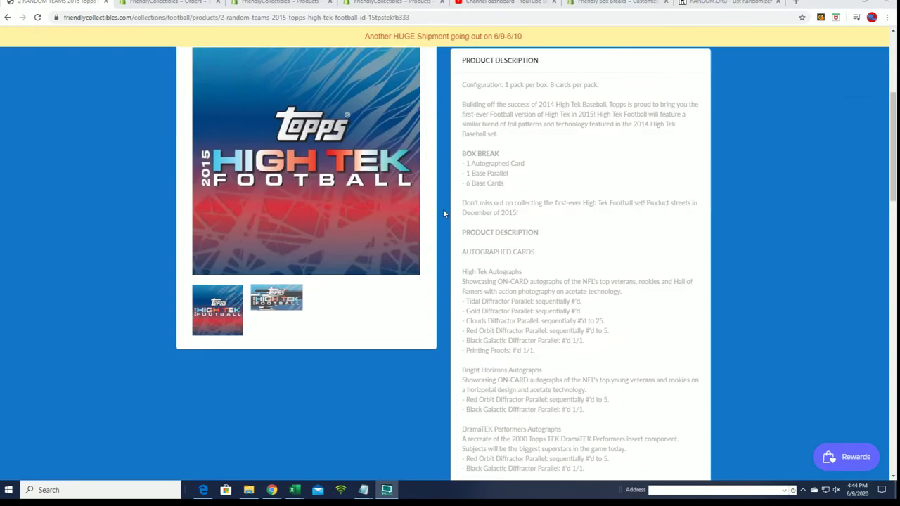
scroll(548, 274, down, 8)
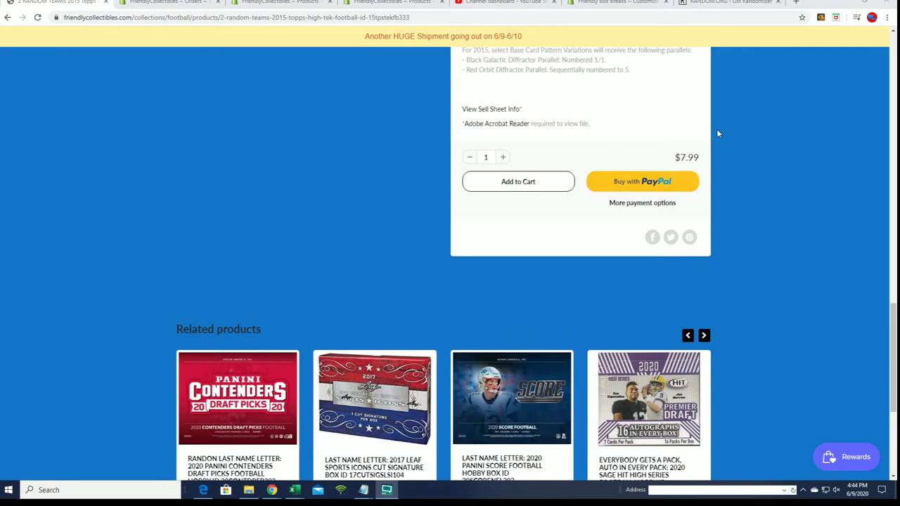
drag(680, 154, 712, 147)
scroll(555, 158, up, 1)
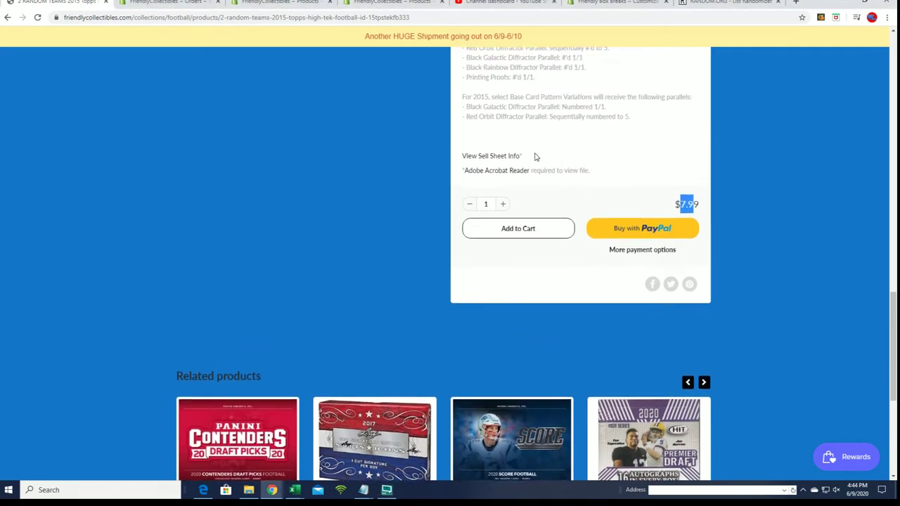
scroll(540, 186, up, 2)
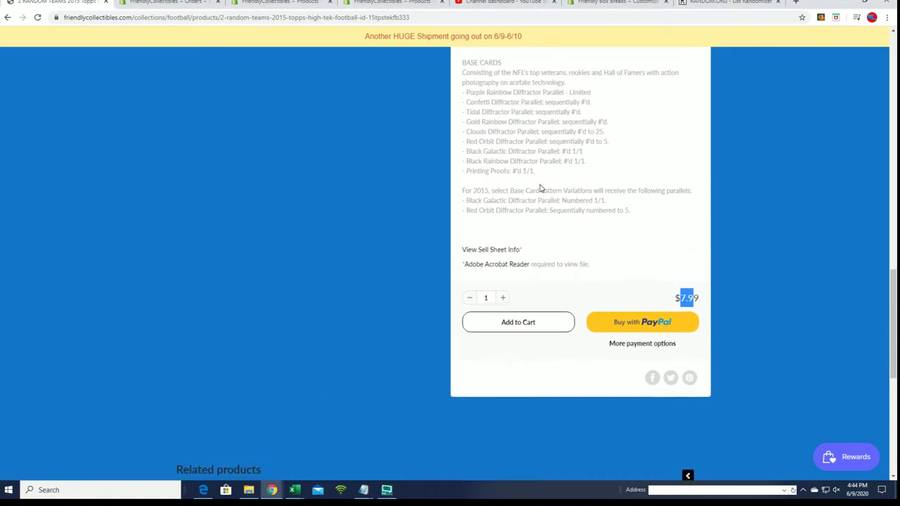
Open the 2015 High Tek Football sell sheet PDF, zoom in, and read through to page 5
click(504, 250)
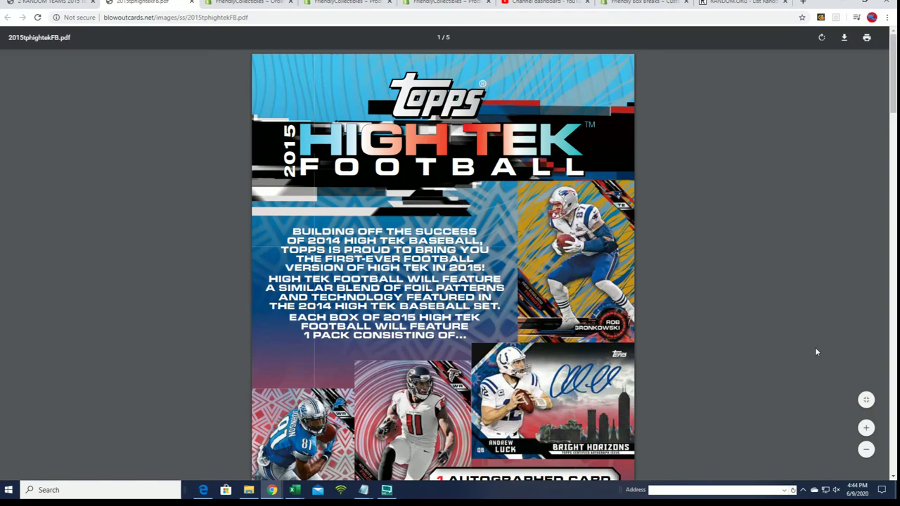
click(866, 428)
scroll(781, 380, down, 3)
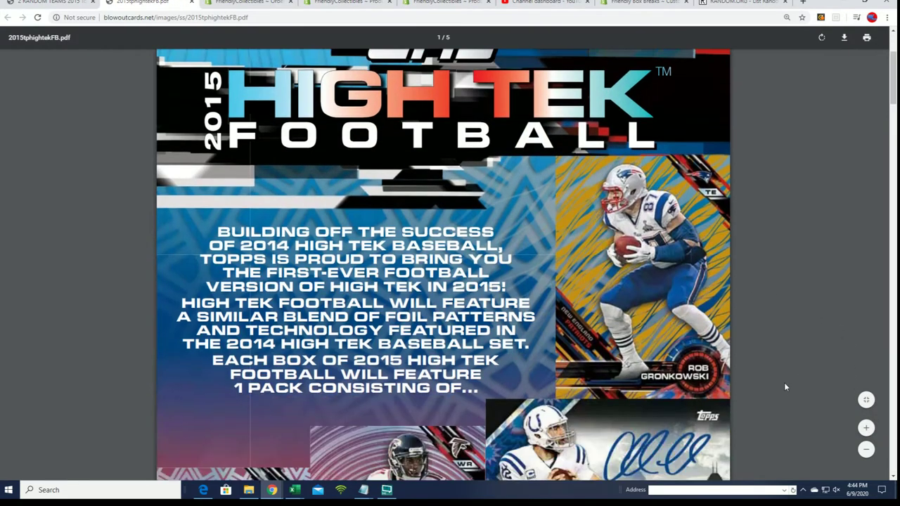
scroll(778, 380, down, 2)
scroll(776, 377, down, 12)
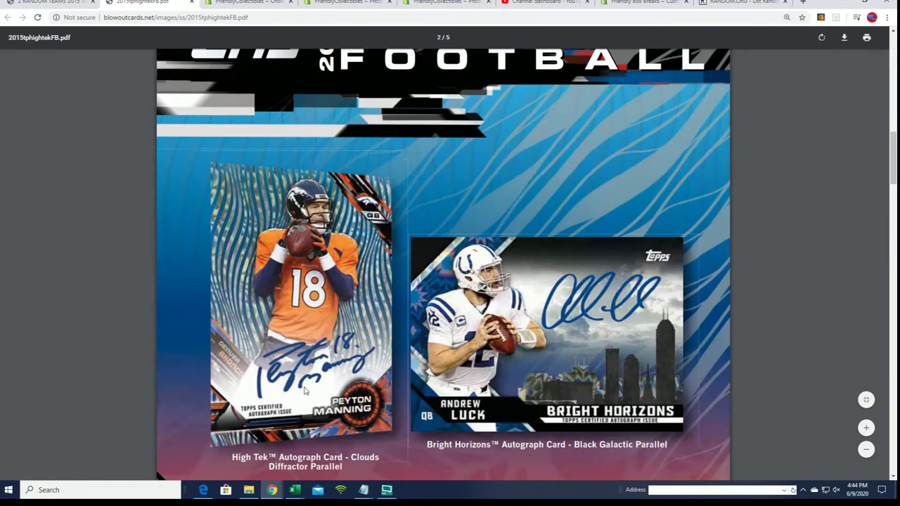
scroll(378, 340, down, 10)
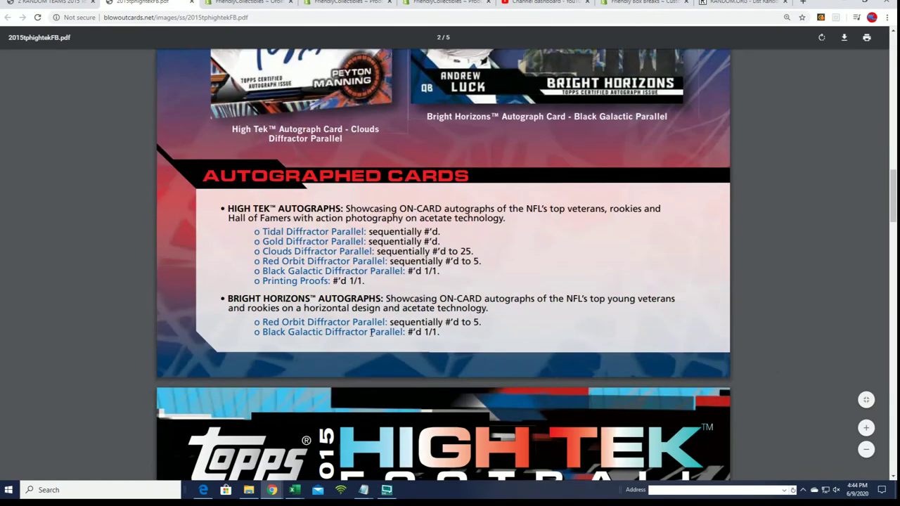
scroll(371, 340, down, 15)
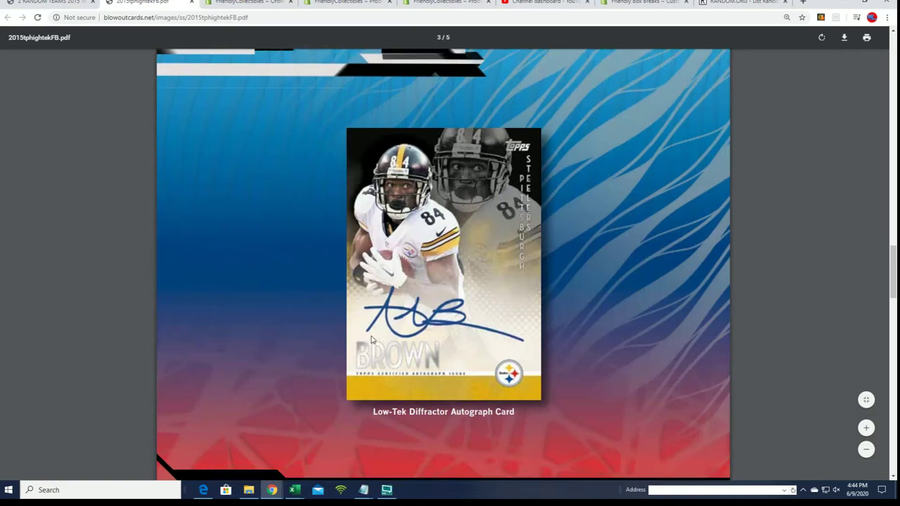
scroll(372, 339, down, 15)
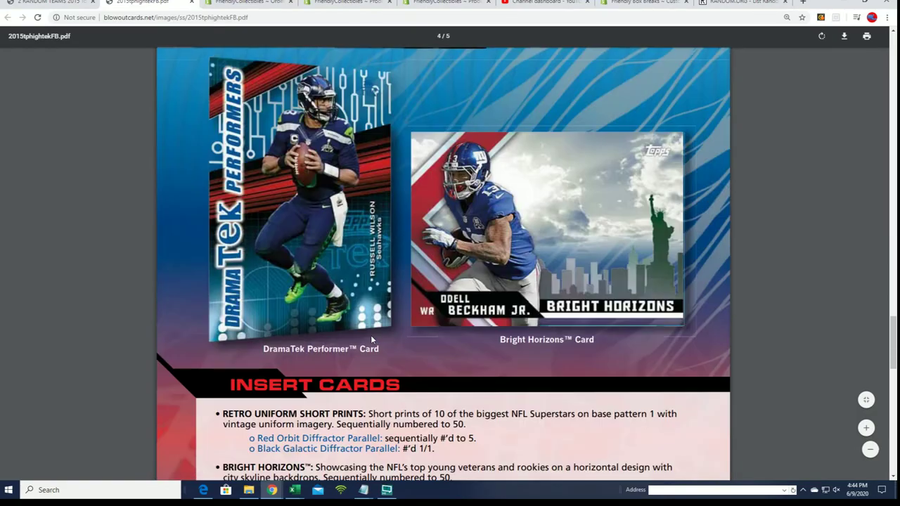
scroll(545, 325, down, 3)
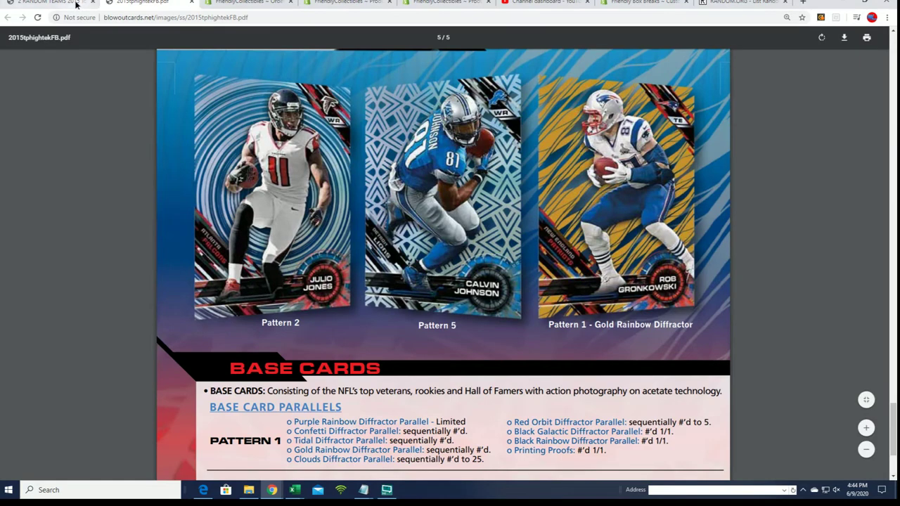
Return to the product tab and open Group Breaks > Football Breaks
click(51, 4)
scroll(588, 237, up, 5)
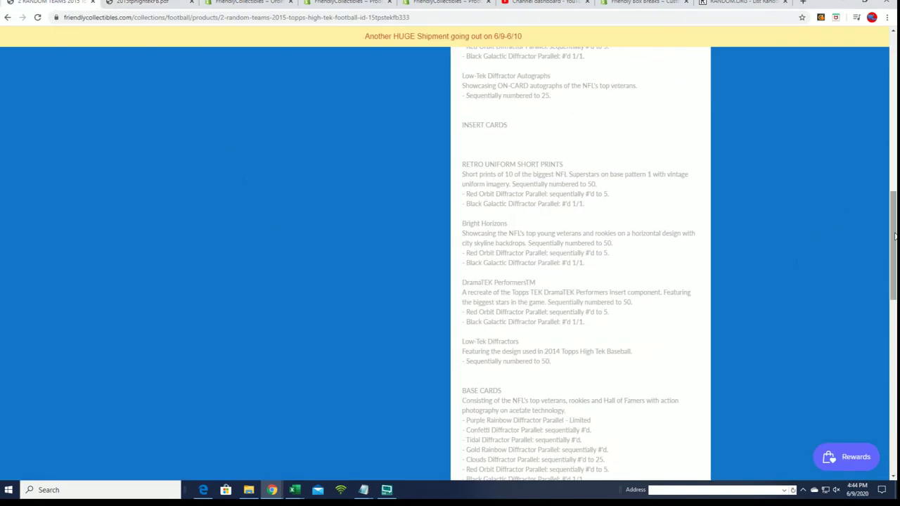
drag(891, 228, 878, 82)
mouse_move(467, 131)
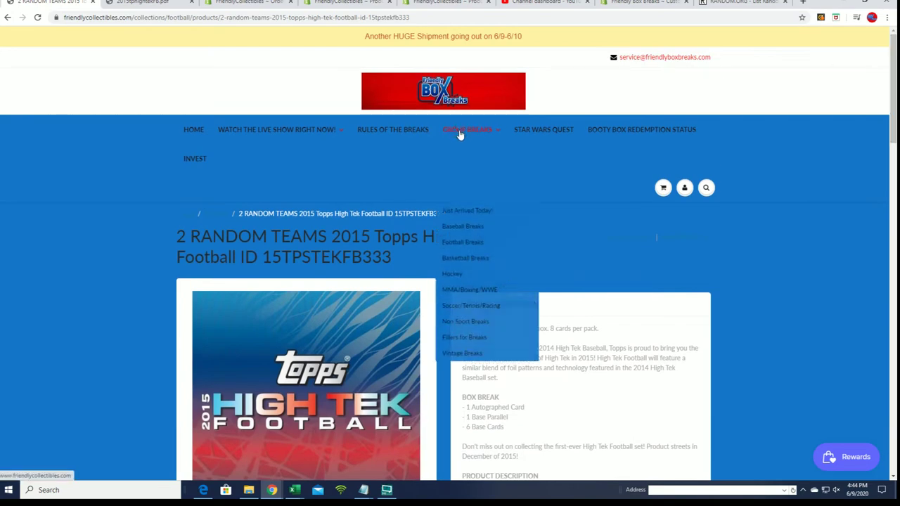
click(454, 250)
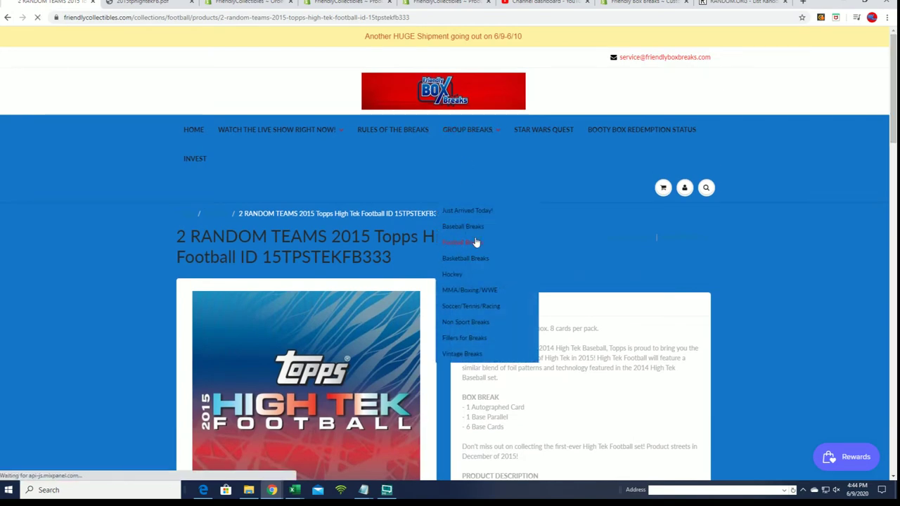
Select product ID 15TPSTEKFB333 in the sold-out $2.99 filler listing and zoom the page in
scroll(659, 288, down, 2)
drag(652, 280, 599, 280)
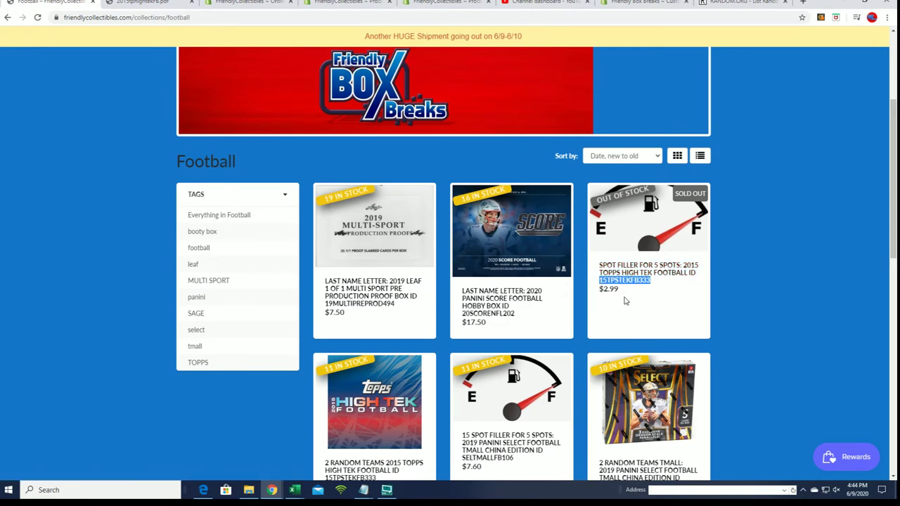
key(ctrl+plus)
key(ctrl+plus)
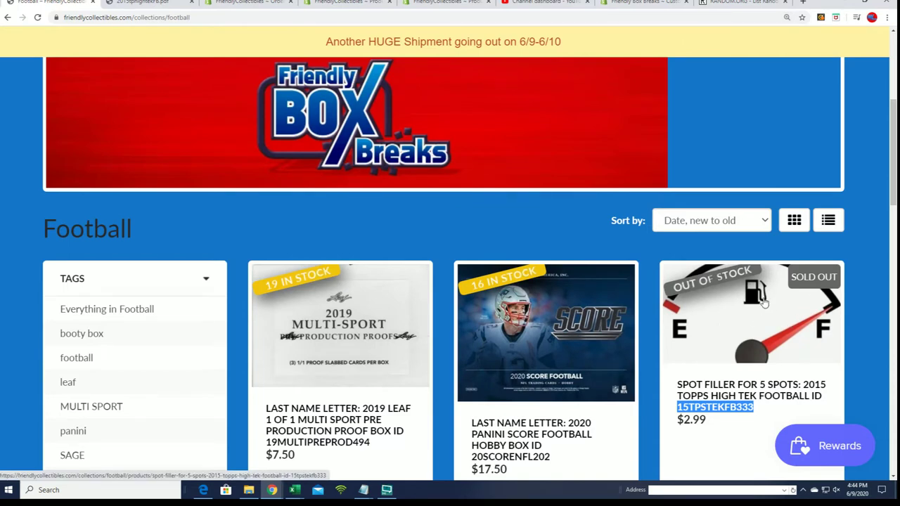
scroll(765, 302, down, 3)
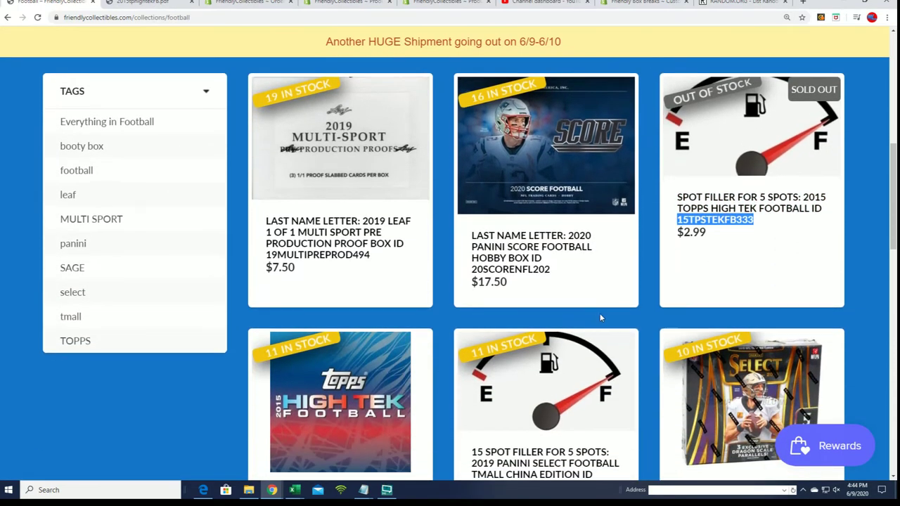
scroll(343, 387, down, 2)
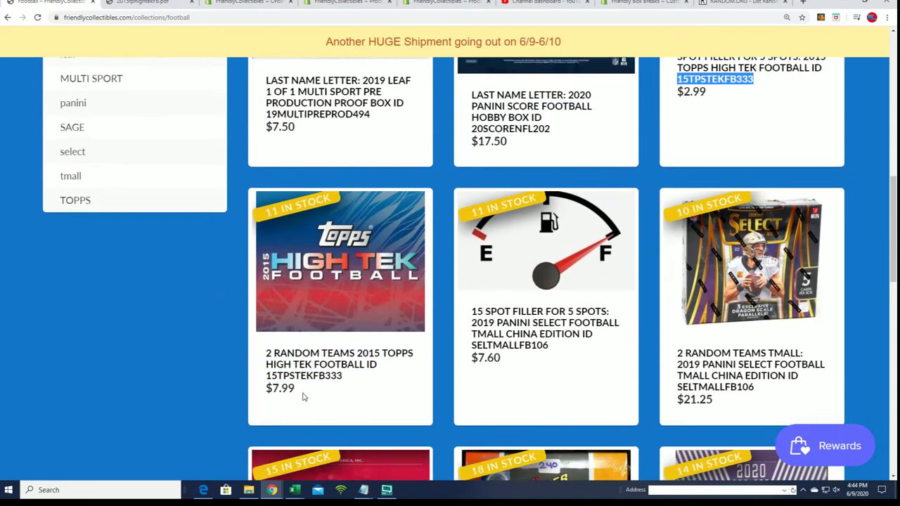
scroll(304, 397, up, 3)
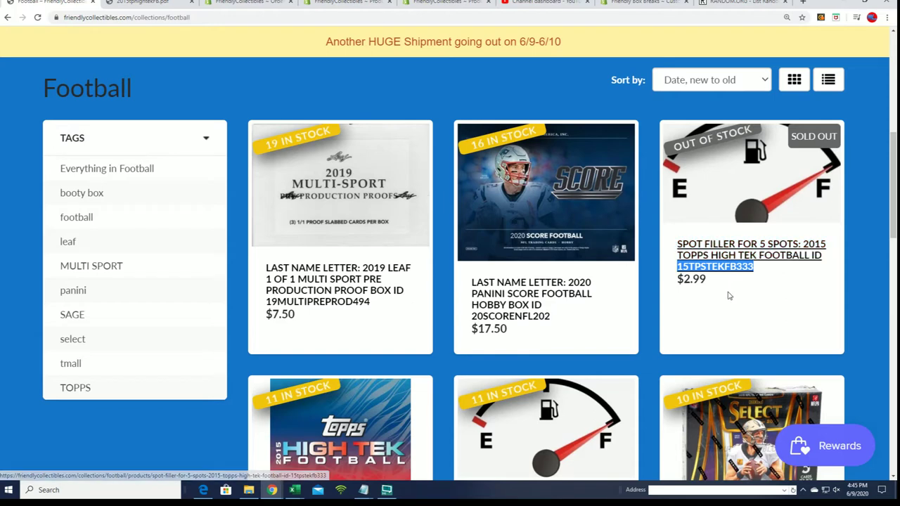
Highlight the 'SPOT FILLER FOR 5 SPOTS' listing title, then switch to the RANDOM.ORG List Randomizer tab
click(765, 312)
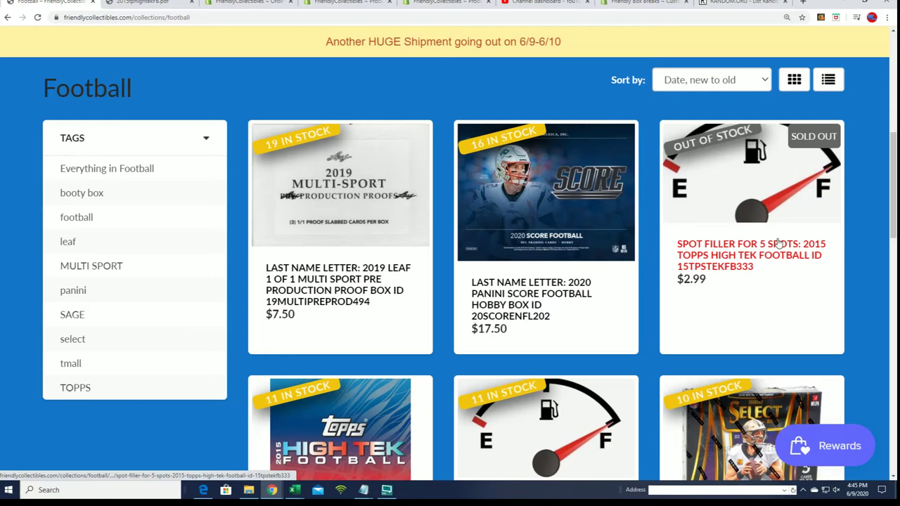
drag(798, 239, 676, 244)
click(751, 288)
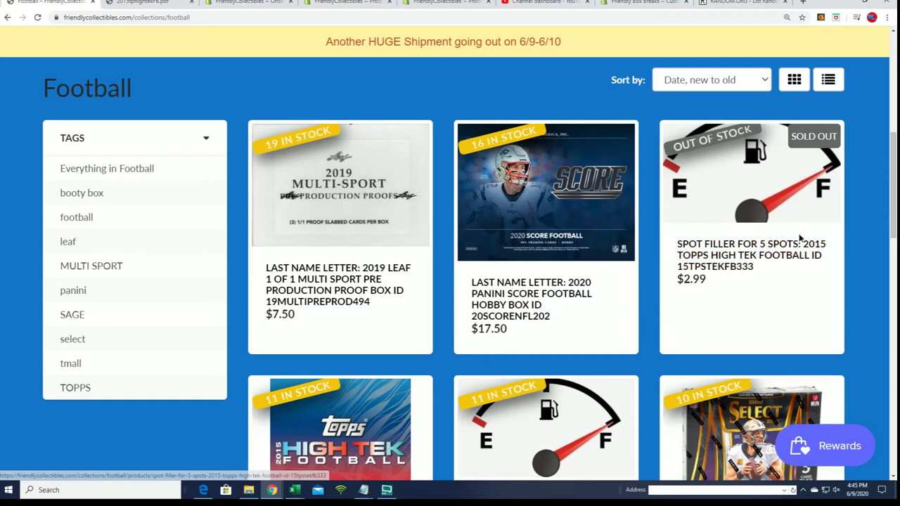
drag(800, 246, 686, 246)
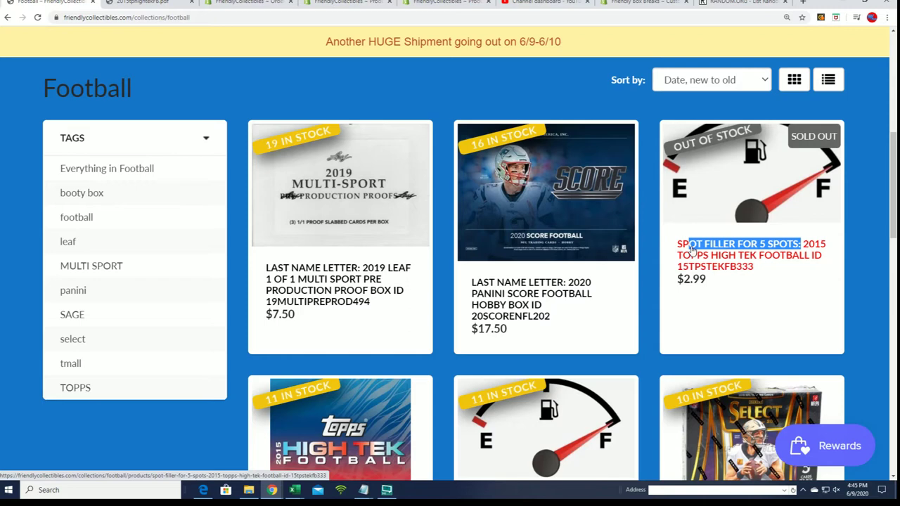
key(ctrl+9)
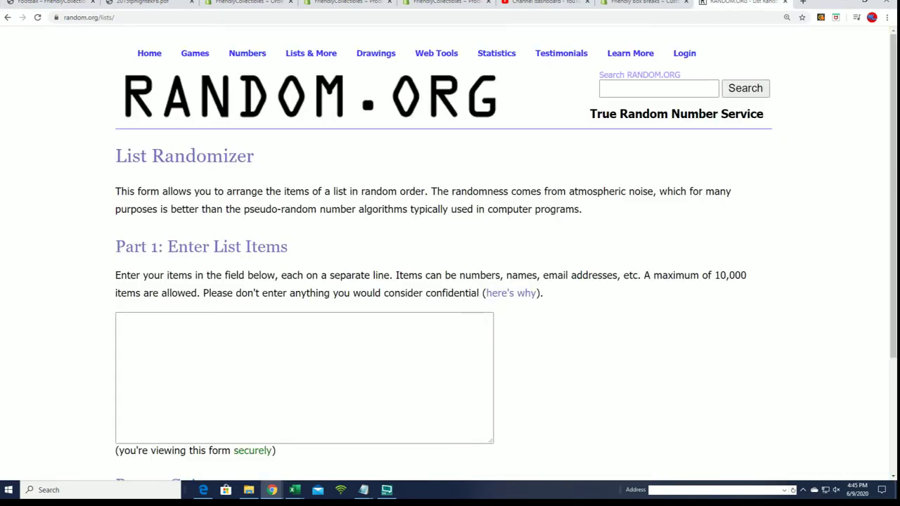
Copy all 15 filler names from Notepad and paste them into the randomizer's list box
key(alt+Tab)
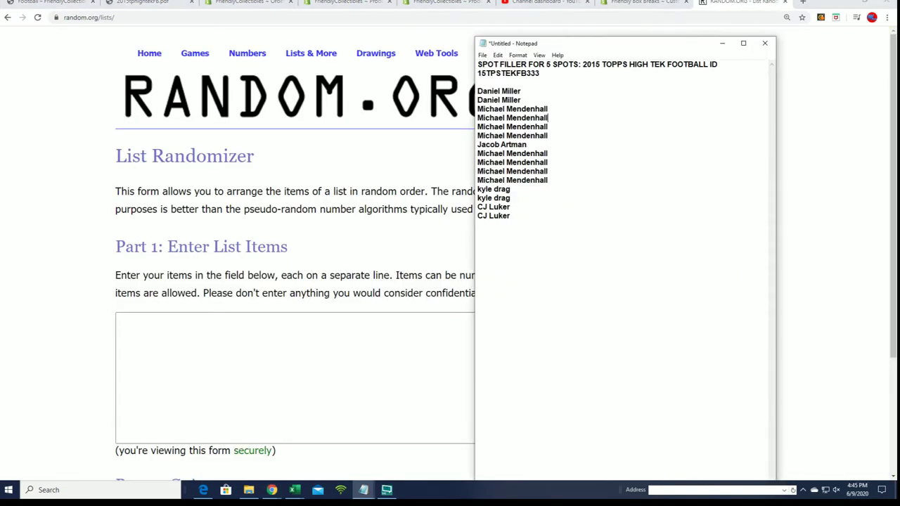
drag(514, 215, 477, 90)
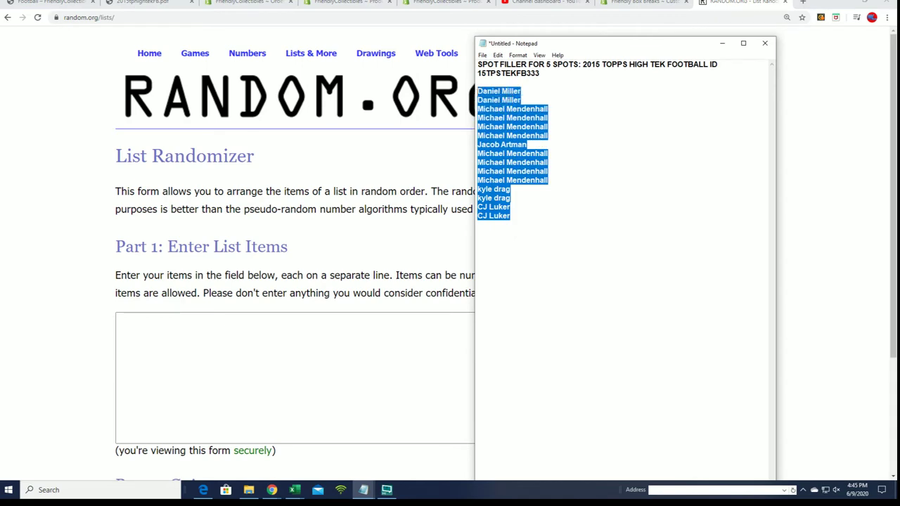
right_click(496, 115)
click(507, 149)
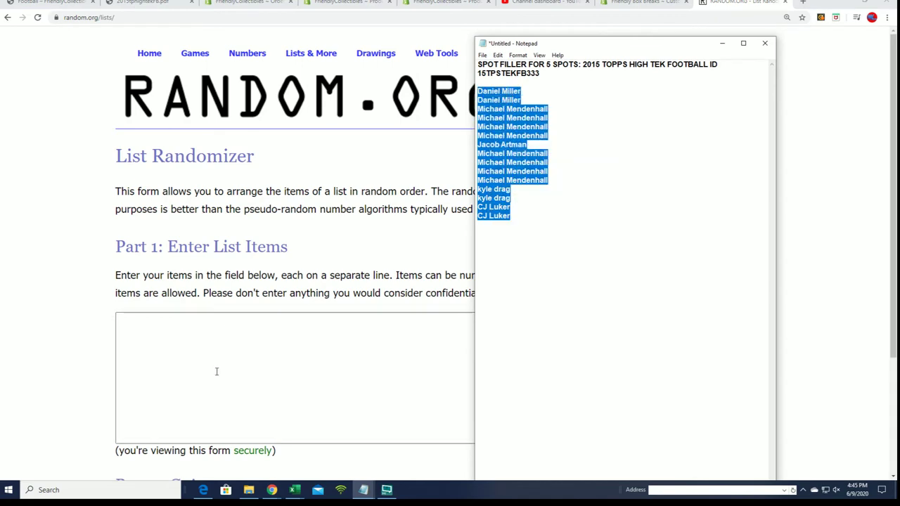
click(142, 336)
right_click(128, 319)
click(159, 396)
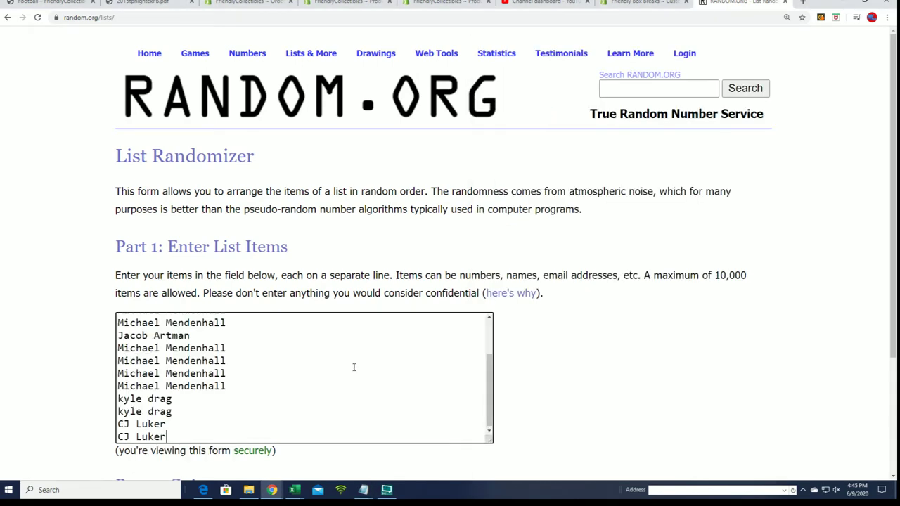
scroll(589, 350, down, 2)
Randomize the 15-name list, then use Again! six more times for seven shuffles total
click(144, 387)
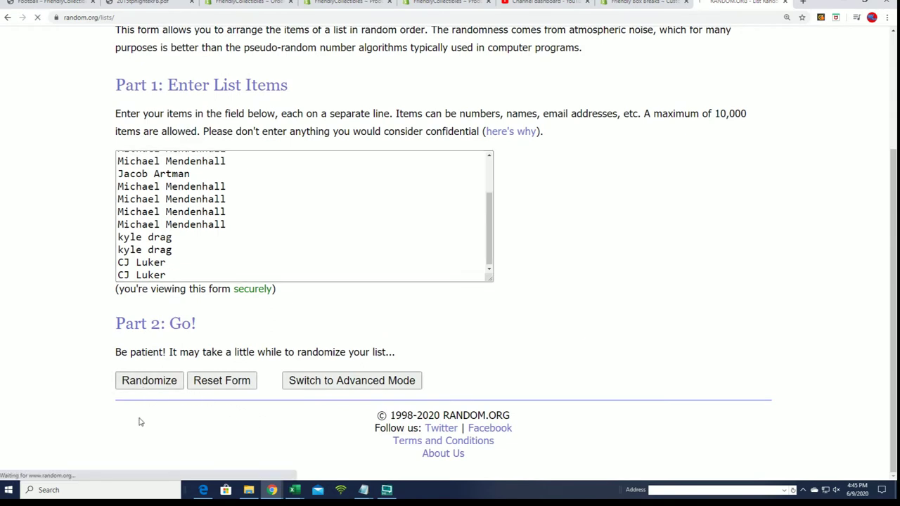
scroll(194, 223, down, 2)
click(134, 384)
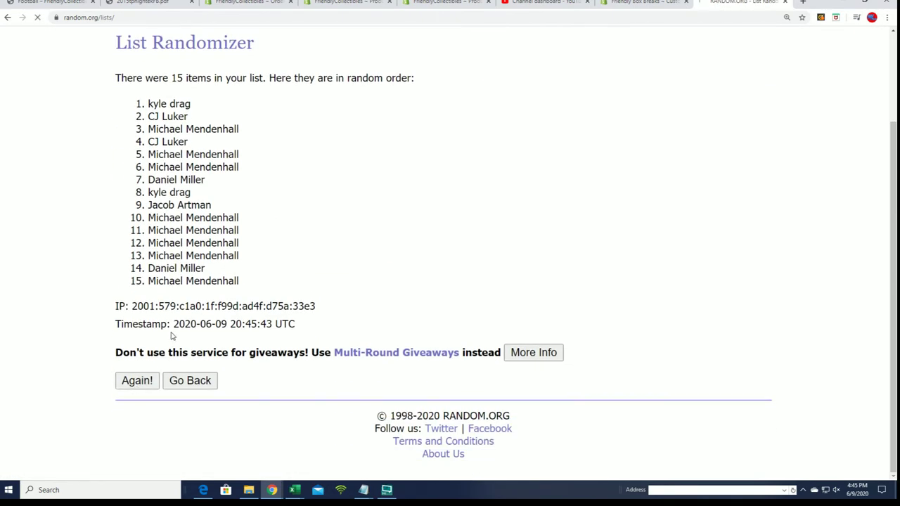
scroll(176, 337, down, 2)
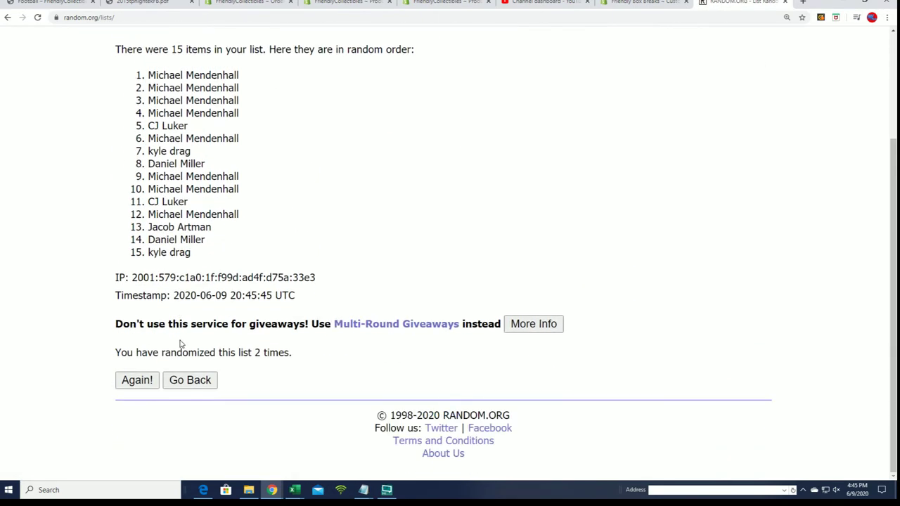
click(131, 381)
scroll(202, 327, down, 2)
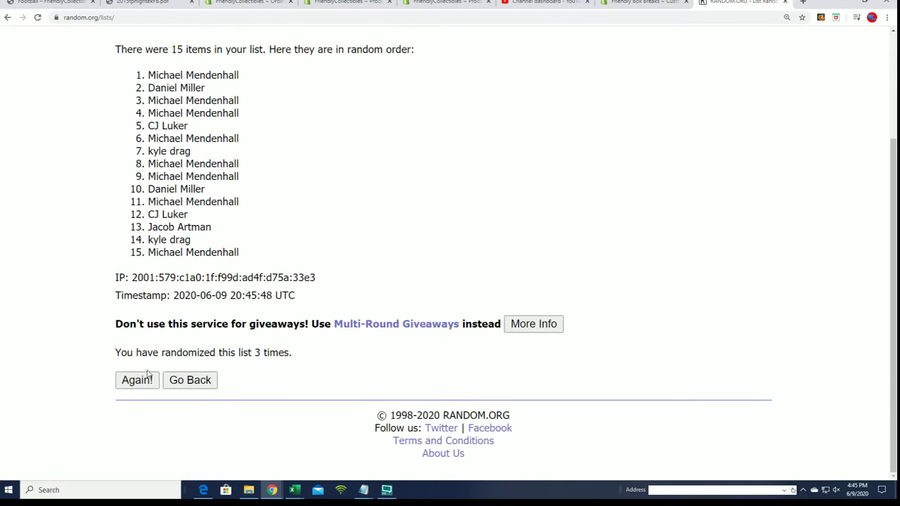
click(148, 376)
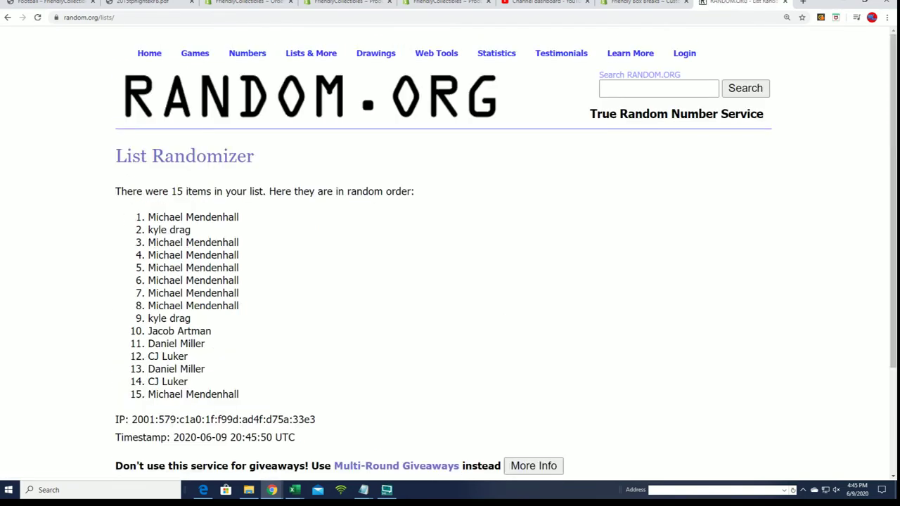
scroll(345, 169, down, 2)
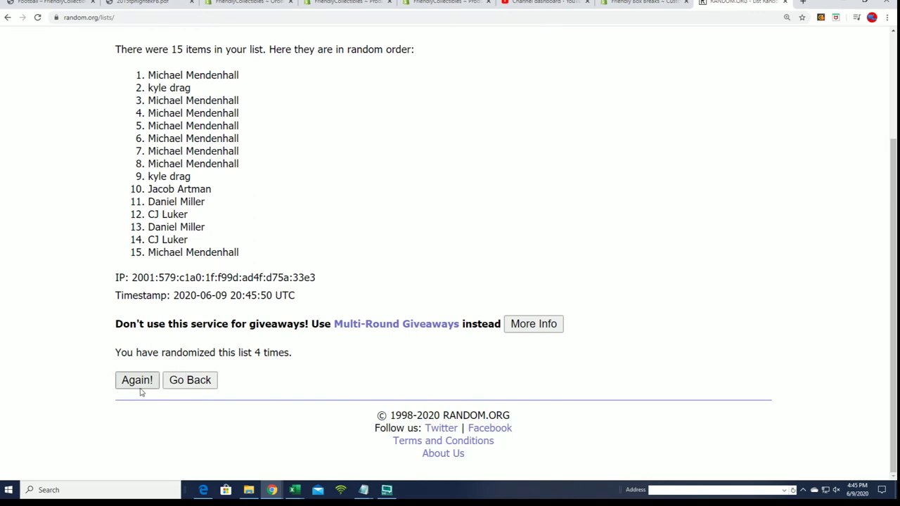
click(137, 380)
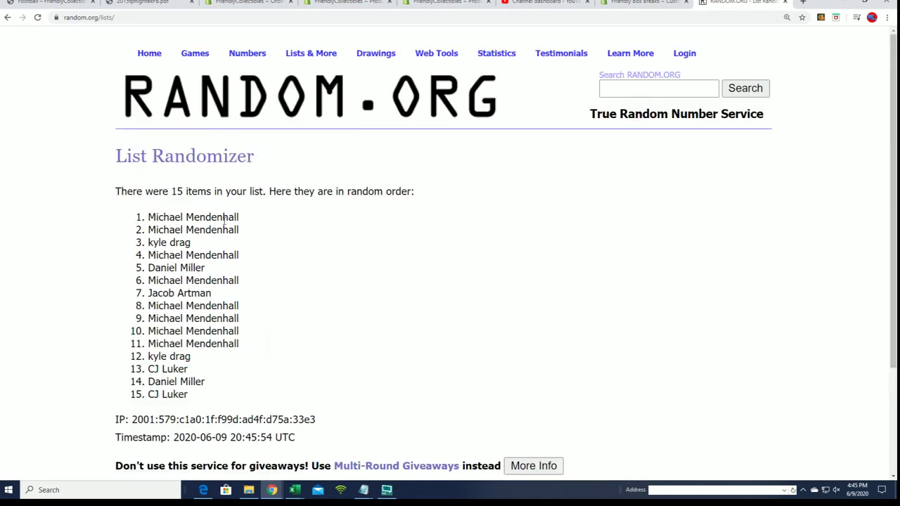
scroll(215, 242, down, 2)
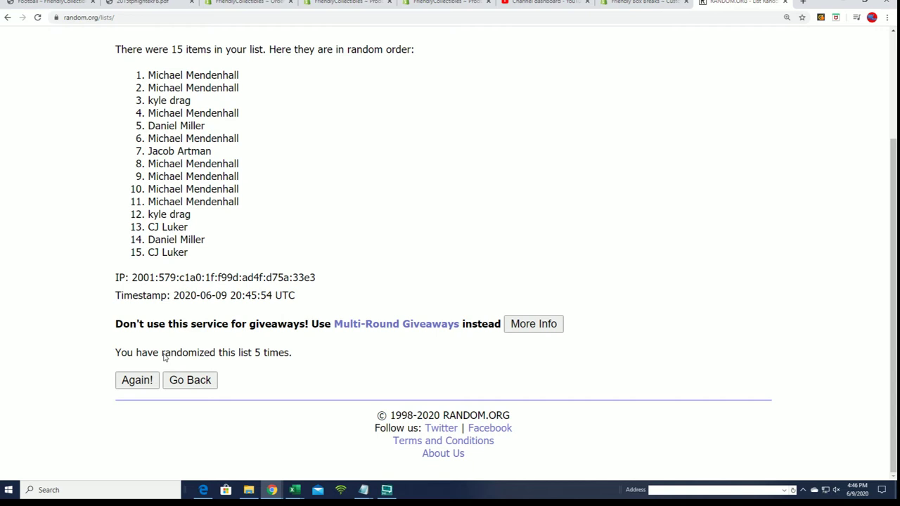
click(146, 379)
scroll(263, 289, down, 2)
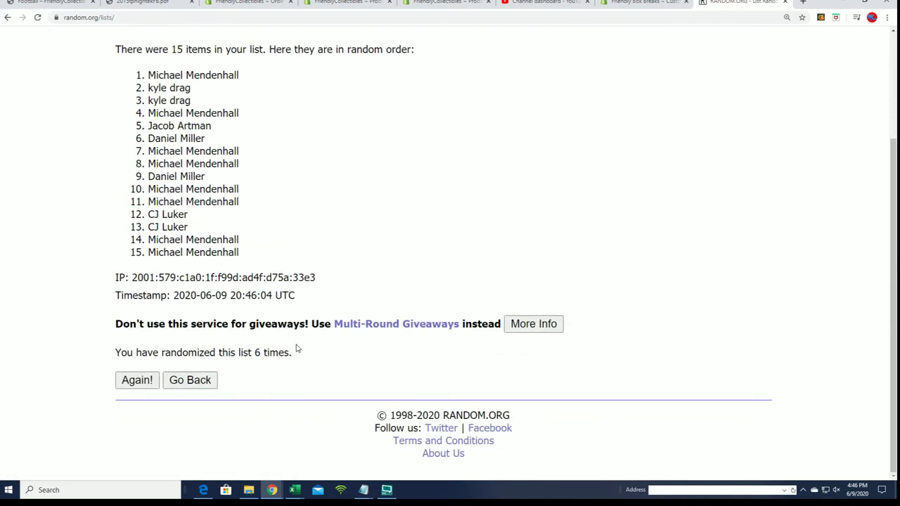
click(134, 380)
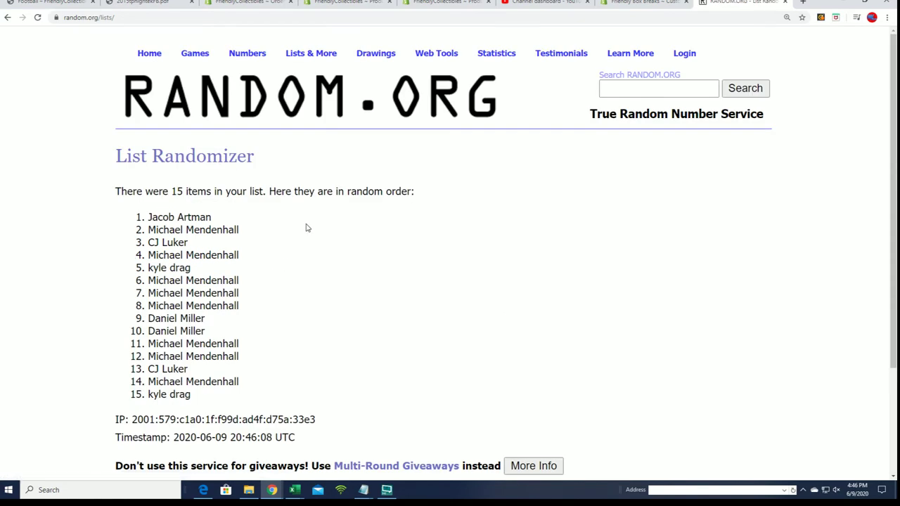
Select and copy names 1–5 from the final shuffled result list
drag(201, 268, 152, 218)
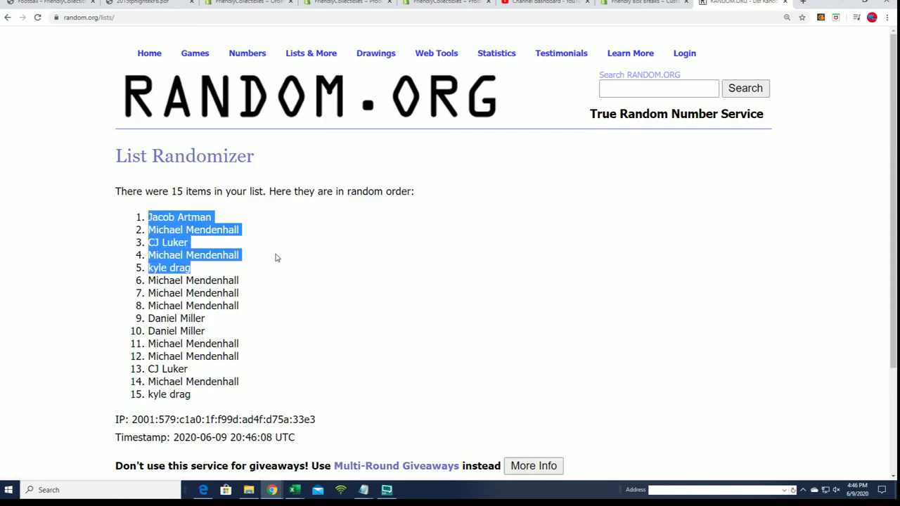
scroll(275, 258, down, 2)
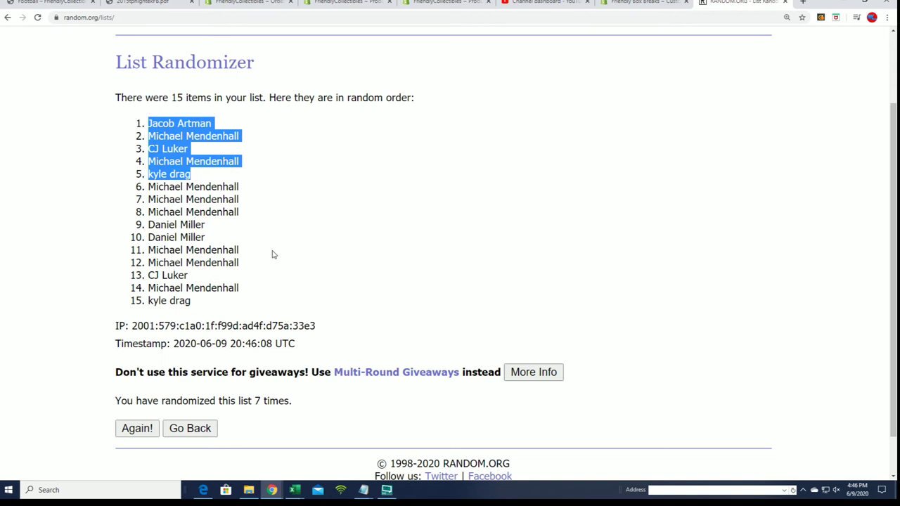
right_click(173, 149)
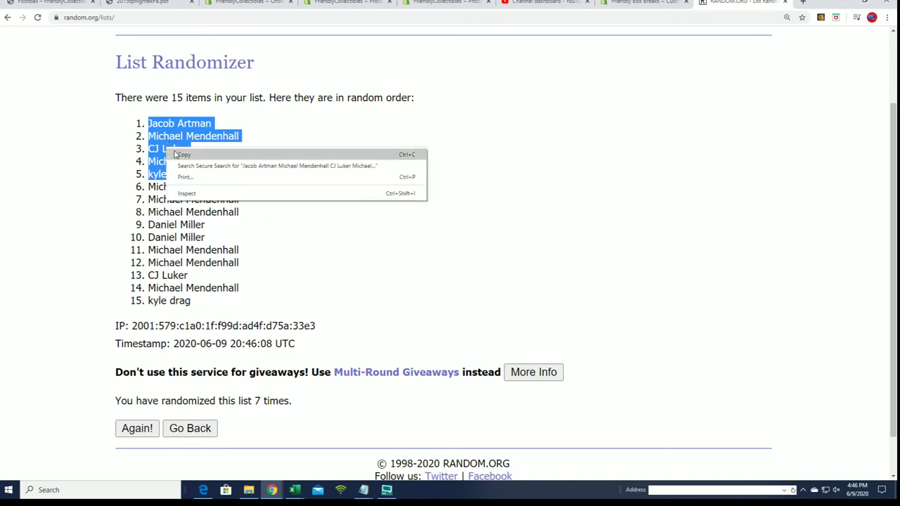
click(184, 153)
drag(255, 401, 297, 401)
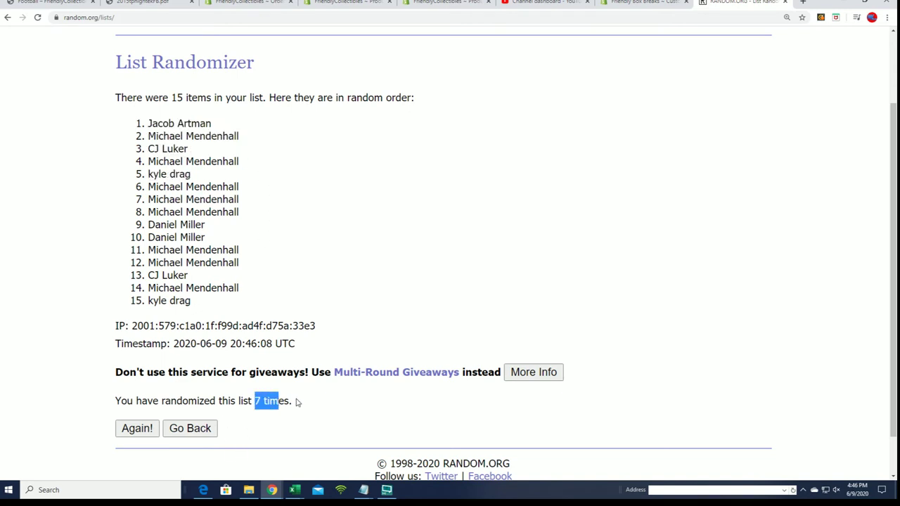
drag(194, 177, 141, 115)
right_click(163, 125)
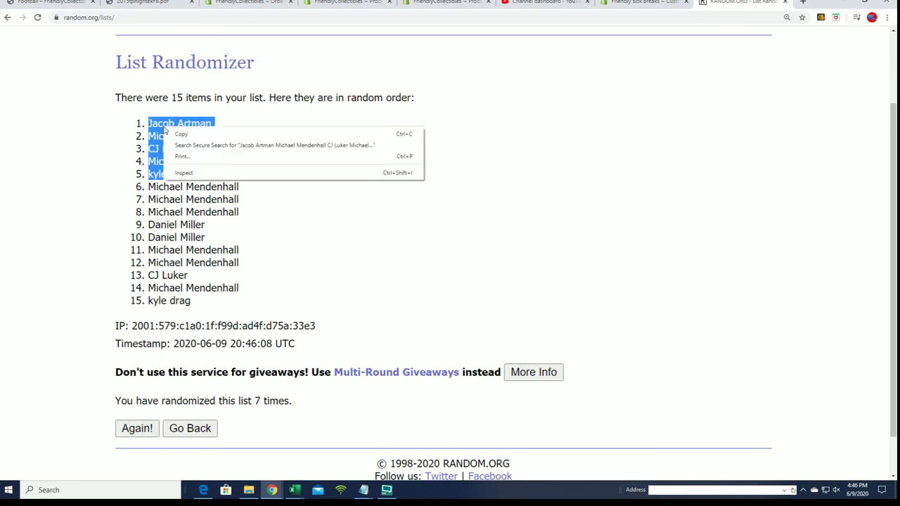
click(179, 133)
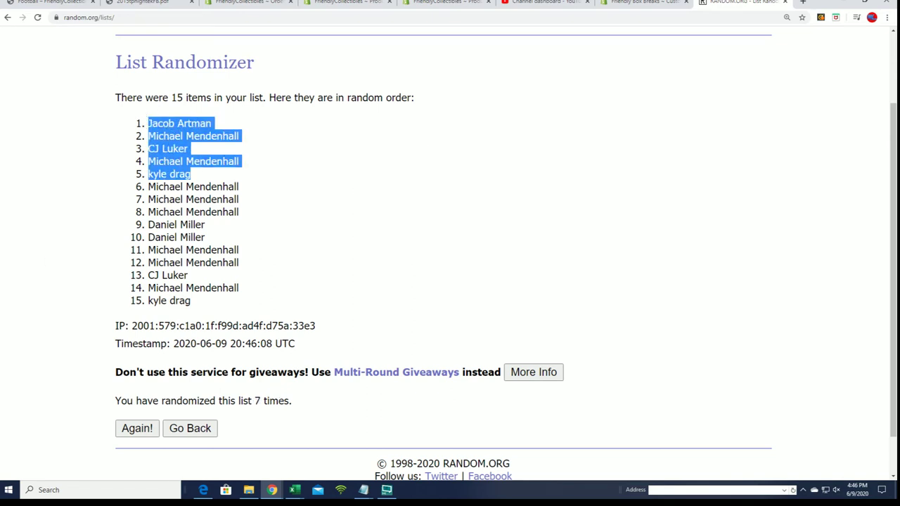
Paste the five shuffled names below the filler list in Notepad, then return to the results page
key(alt+Tab)
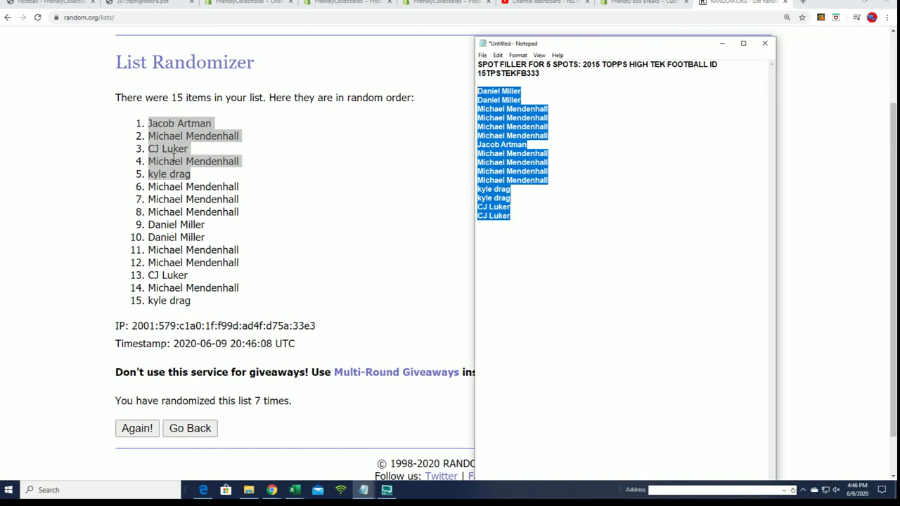
click(518, 215)
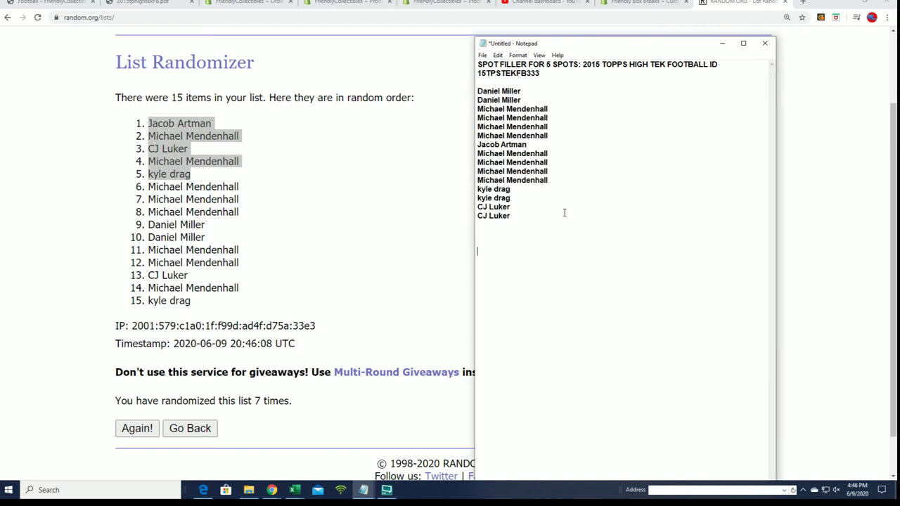
key(ctrl+v)
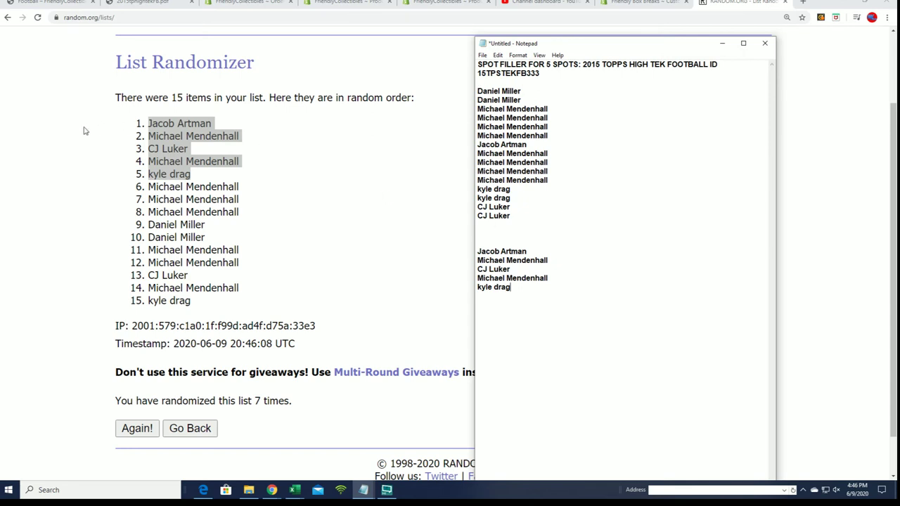
click(154, 121)
drag(158, 121, 135, 119)
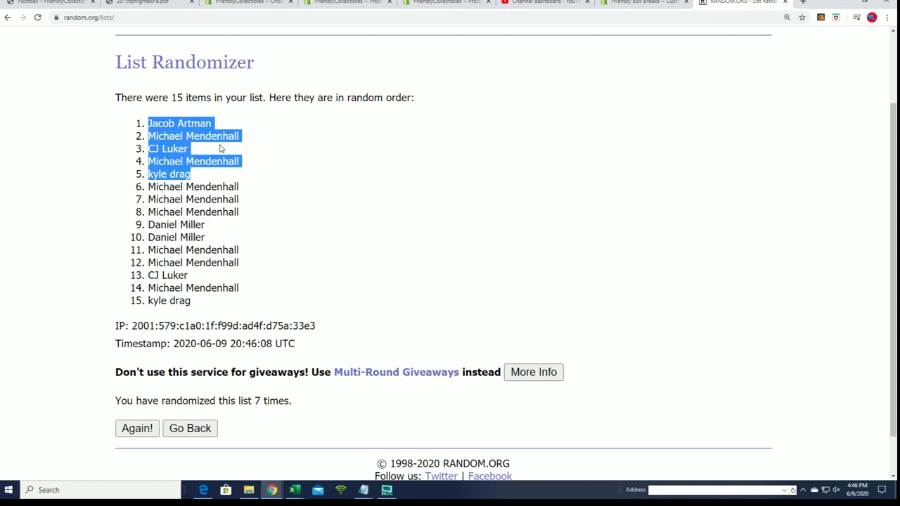
From the Football collection, open the 2 RANDOM TEAMS High Tek Football listing and copy its URL
click(21, 3)
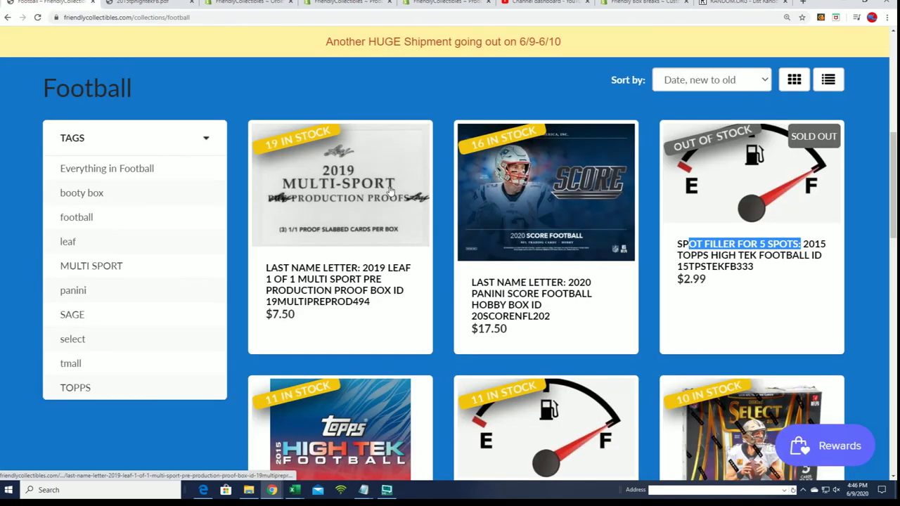
scroll(458, 272, down, 3)
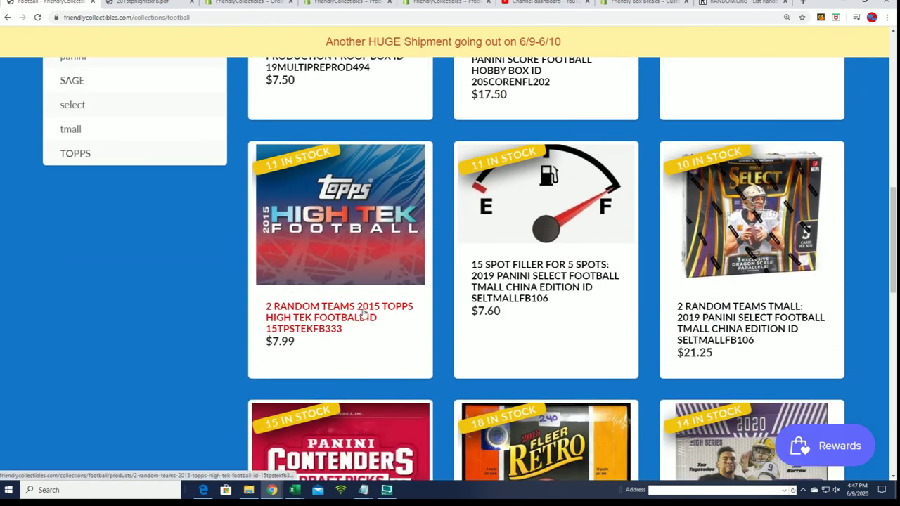
click(331, 315)
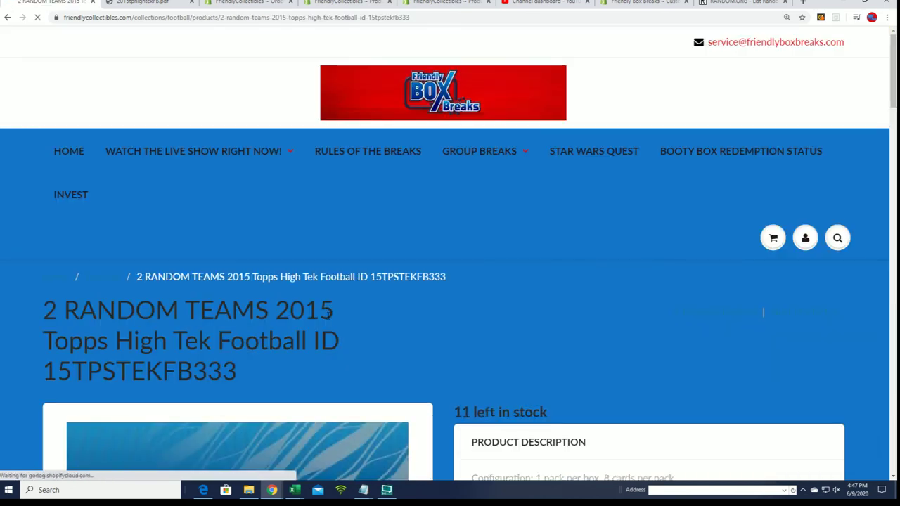
scroll(328, 314, down, 3)
right_click(300, 18)
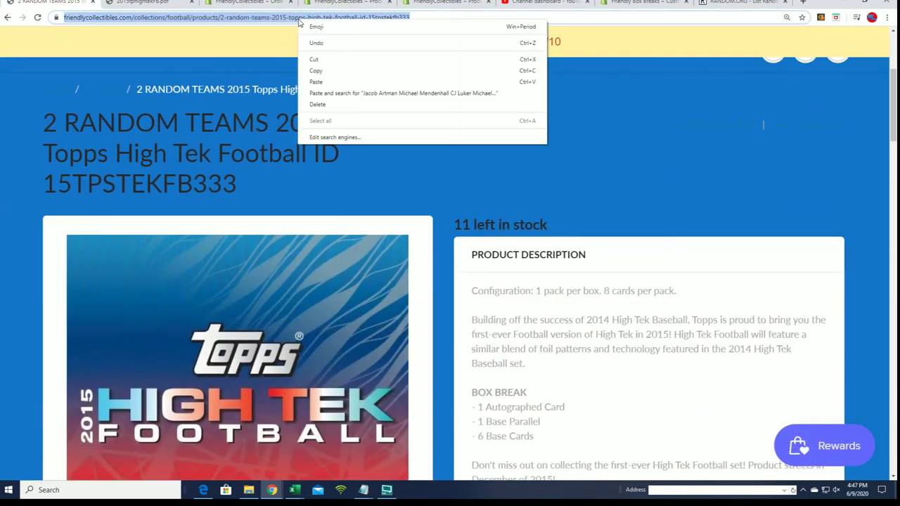
click(317, 70)
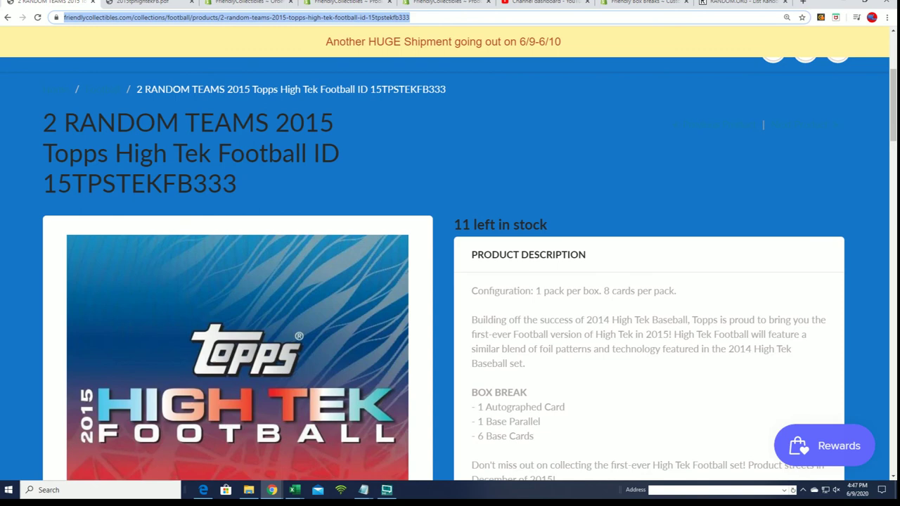